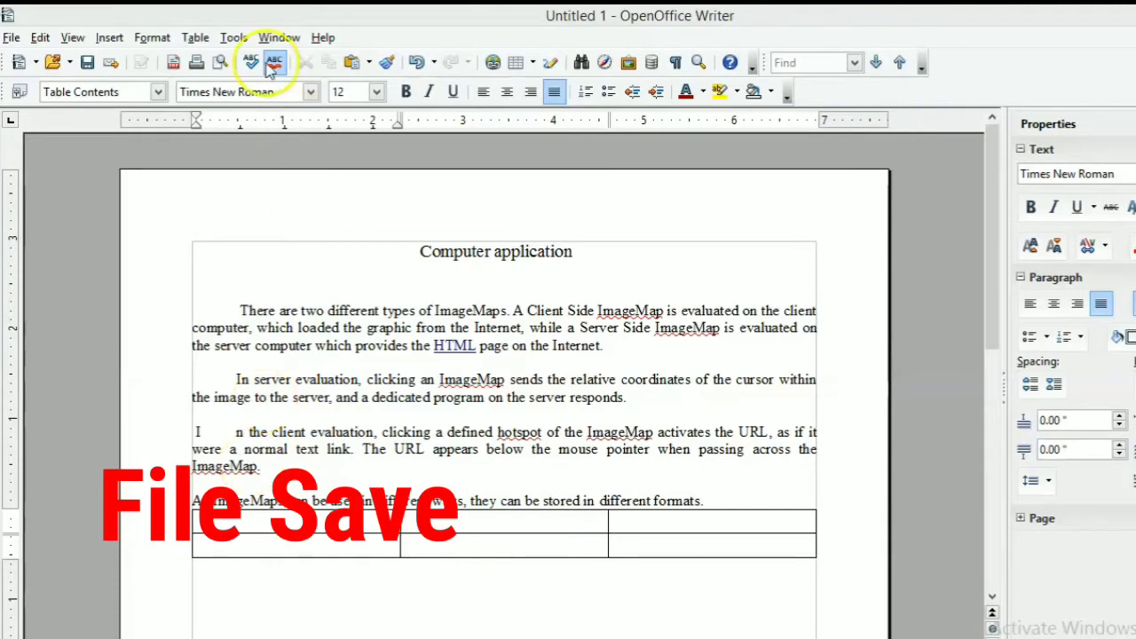
Glance at the File menu, then bring up Save As for the untitled document with Ctrl+S.
left_click(9, 39)
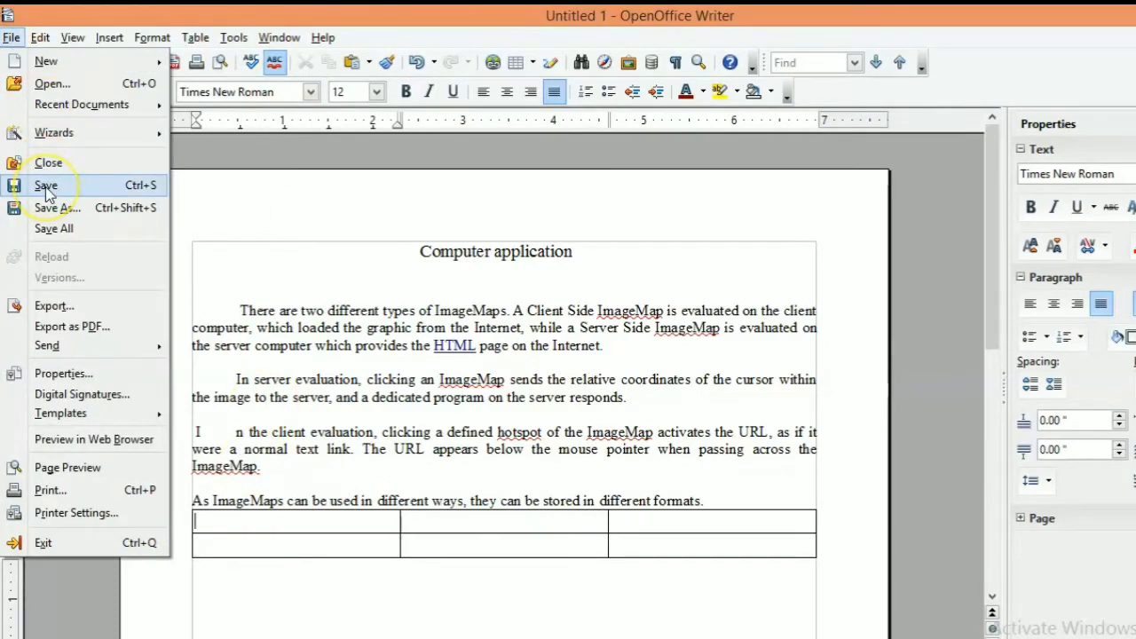
key("Escape")
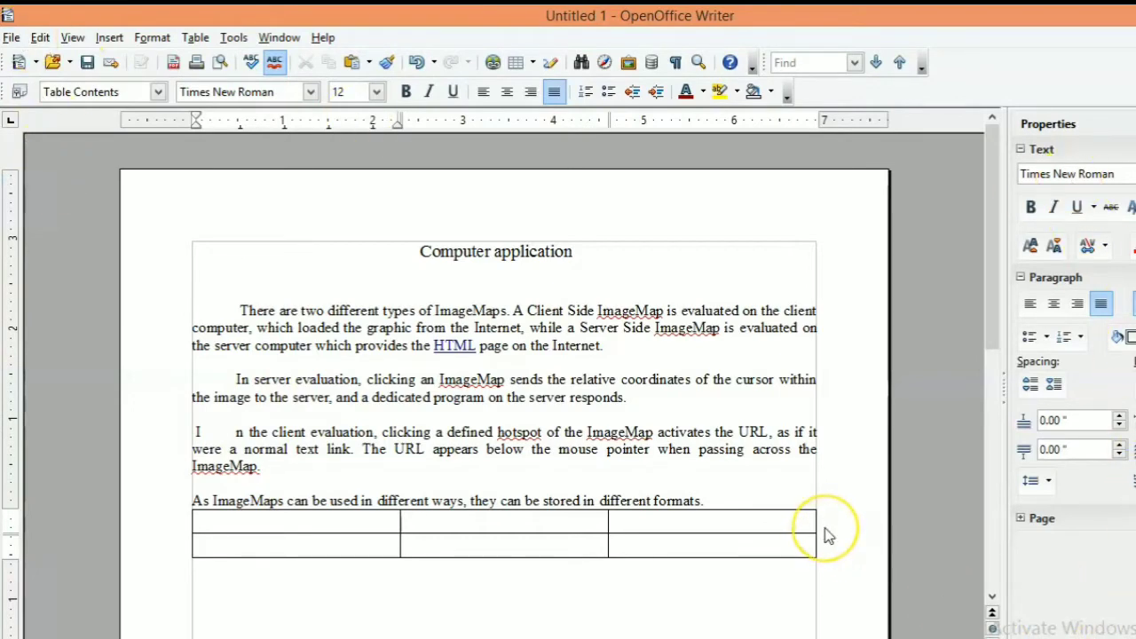
key("ctrl+s")
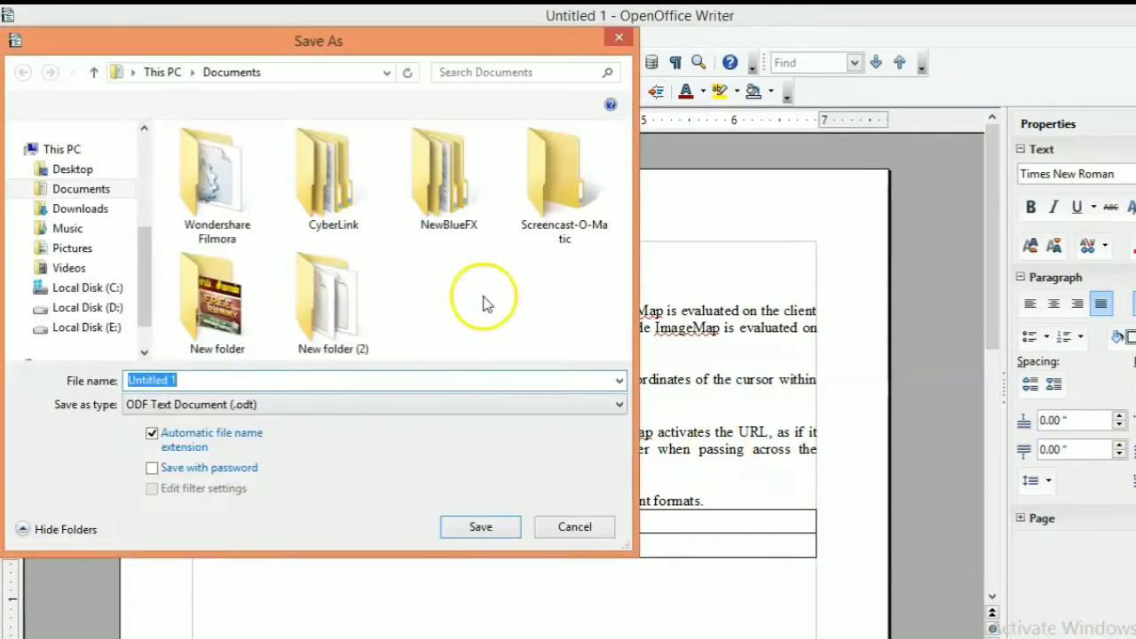
Maximize the Save As dialog and replace Untitled 1 with the name 'Computer Application'.
double_click(541, 37)
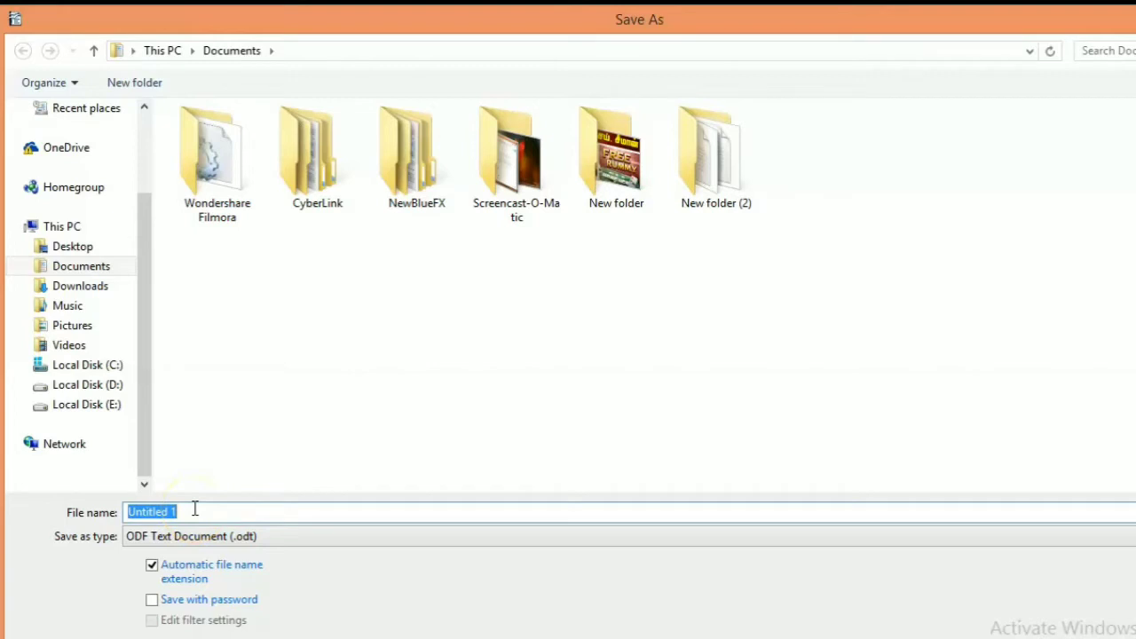
key("BackSpace")
type("Computer Application")
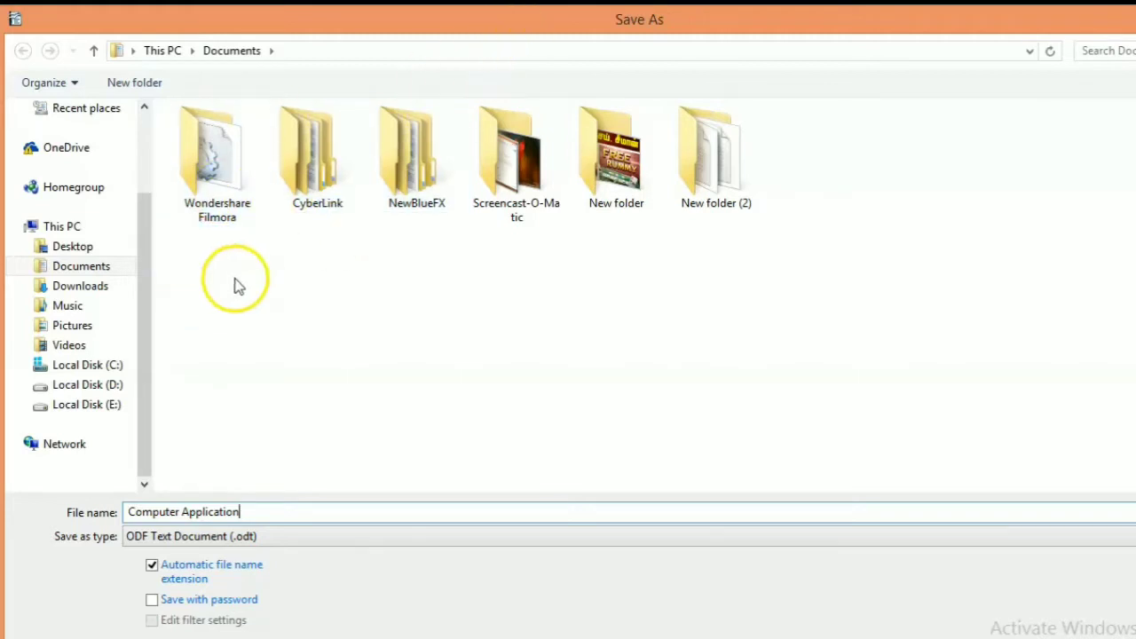
Pick the Desktop as the save location after browsing Documents and Pictures.
left_click(100, 252)
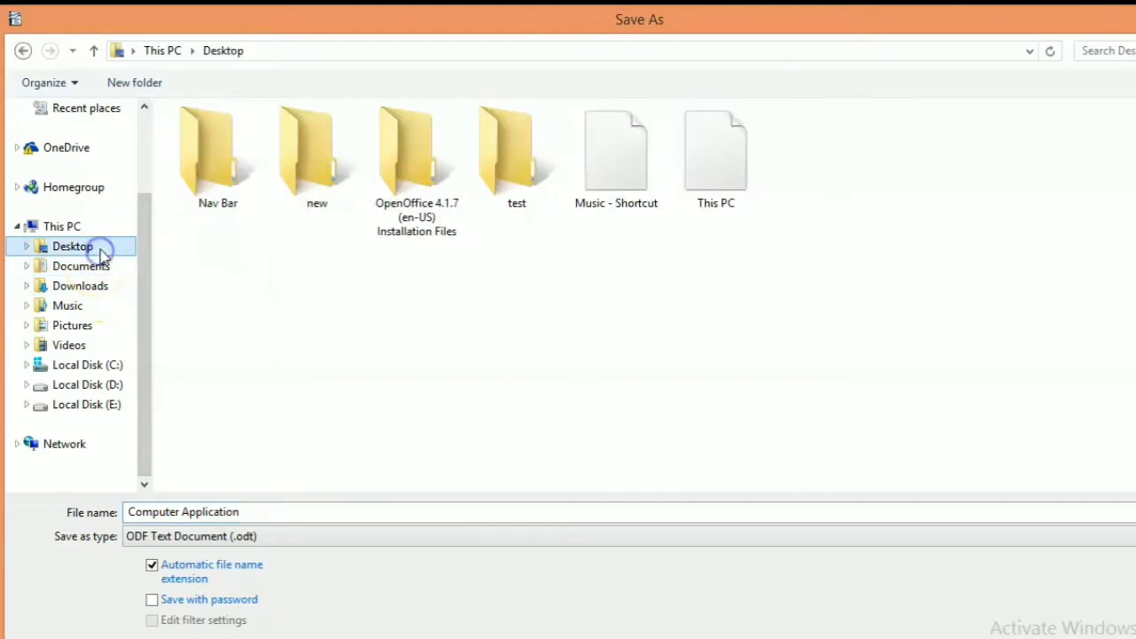
left_click(104, 266)
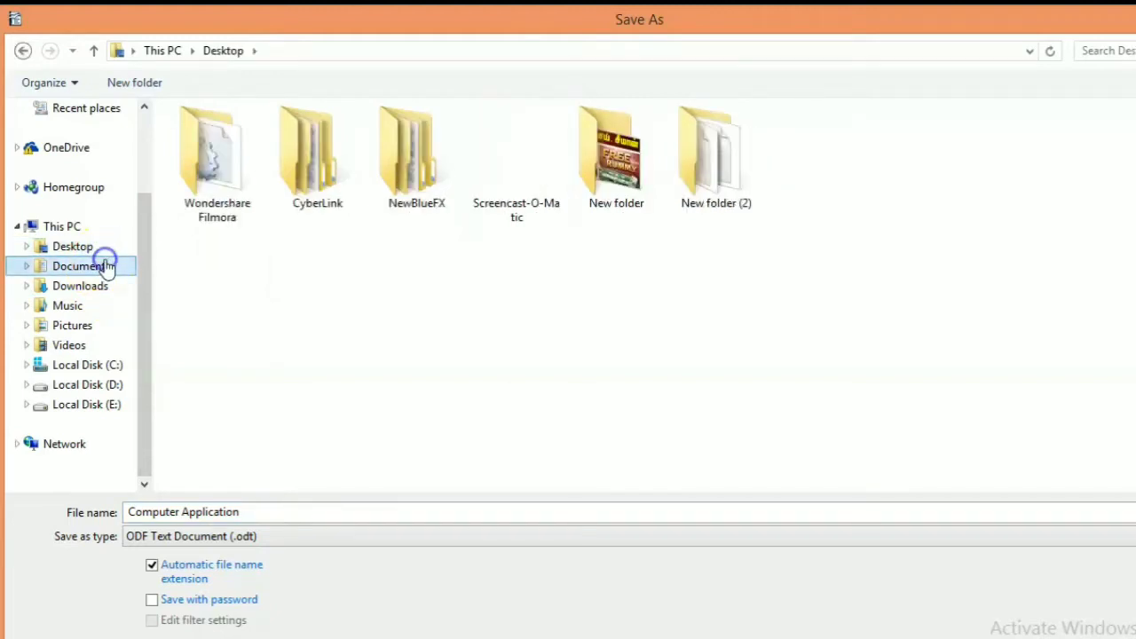
left_click(93, 324)
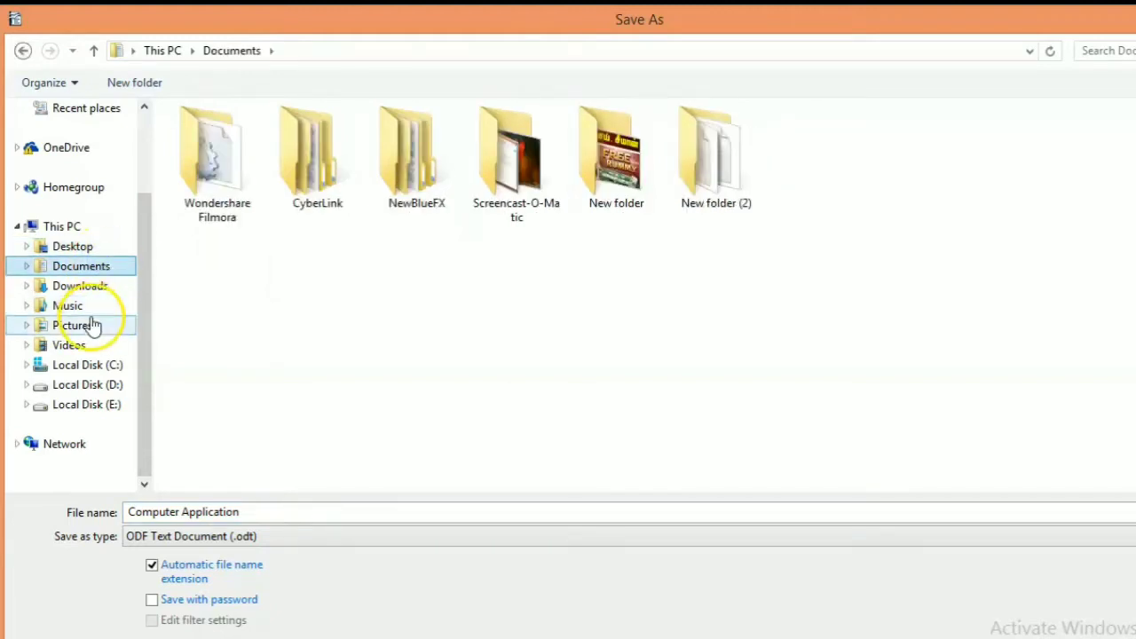
left_click(107, 246)
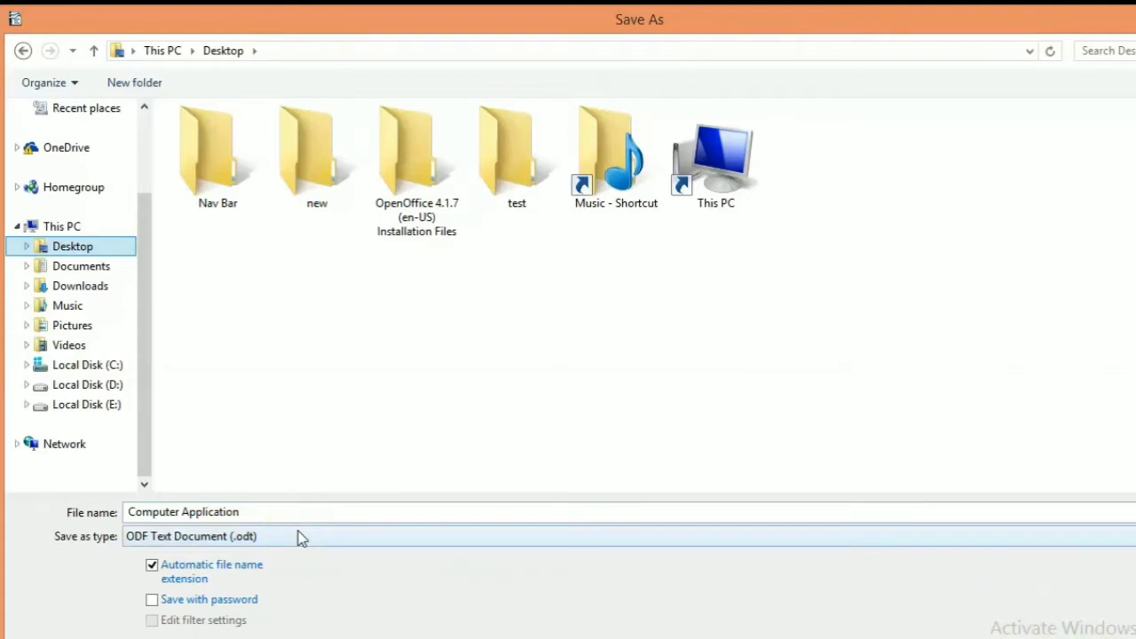
Keep ODF Text Document (.odt) as the format and save Computer Application to the Desktop.
left_click(244, 538)
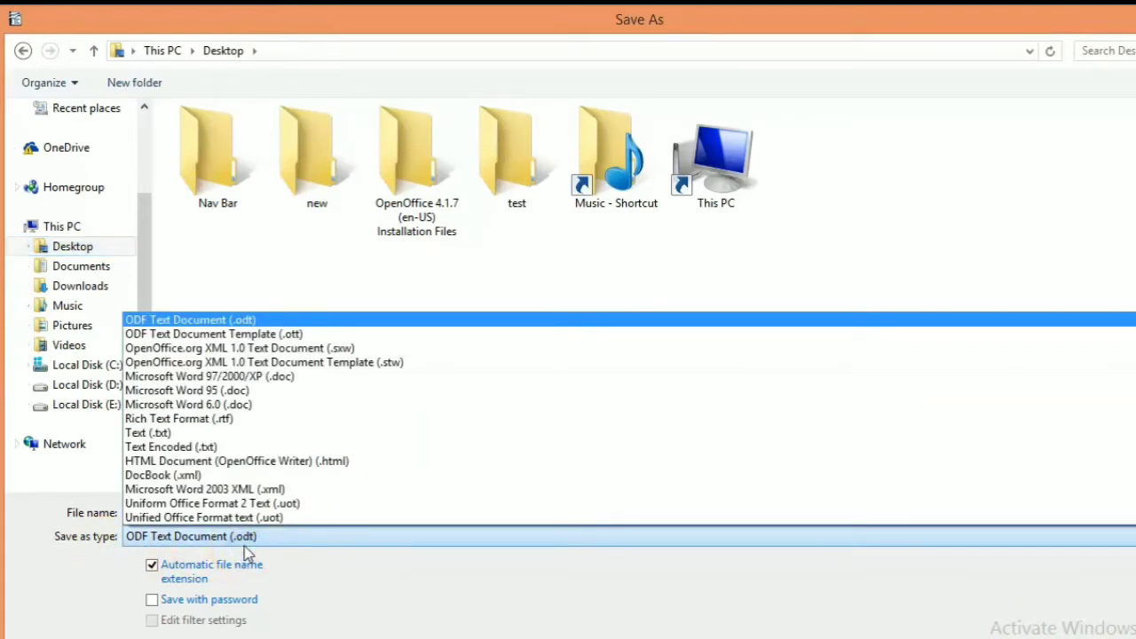
left_click(246, 541)
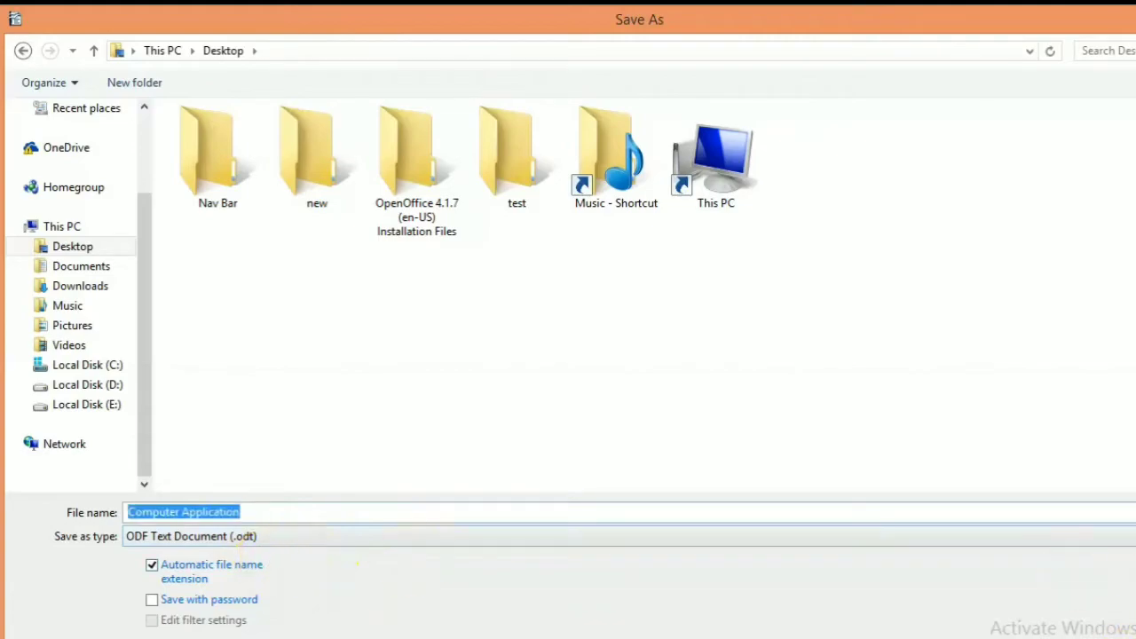
key("Return")
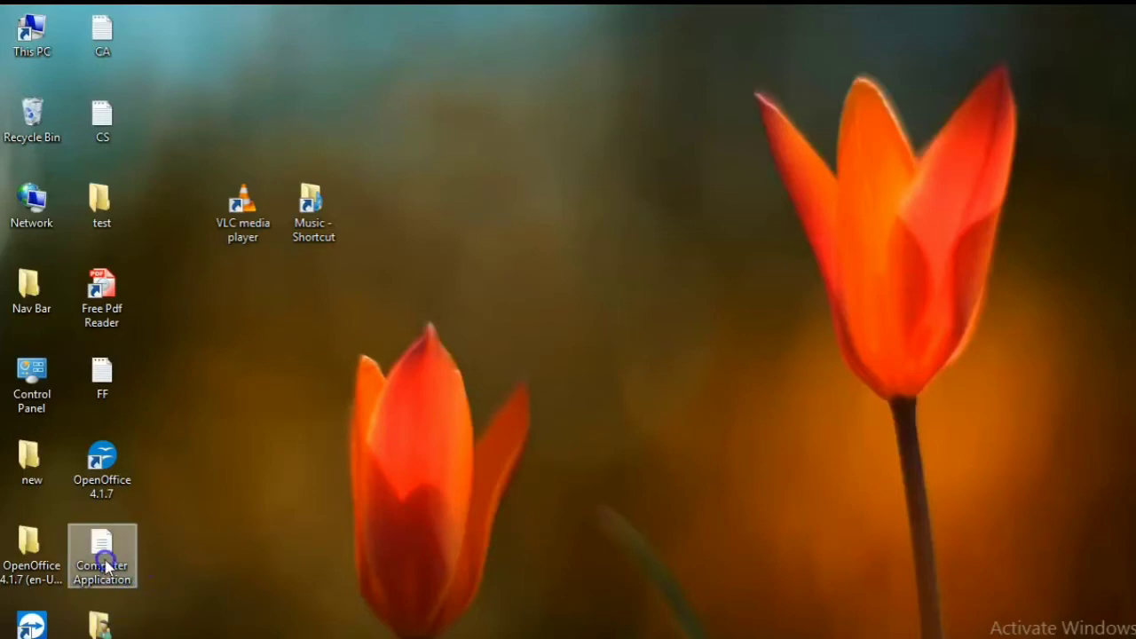
double_click(105, 559)
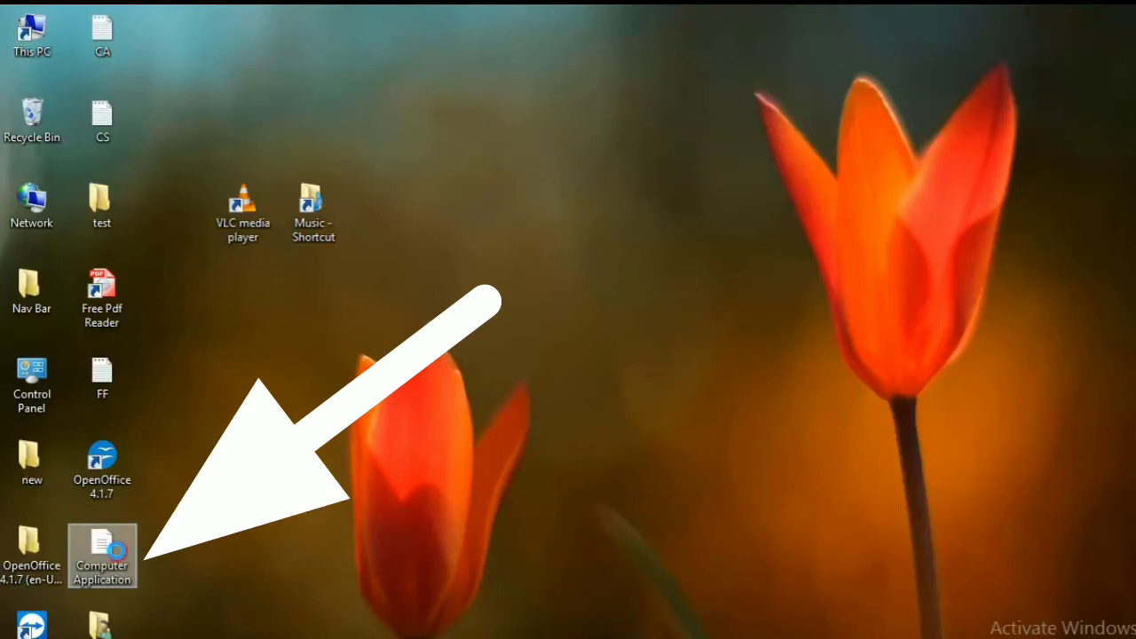
right_click(110, 556)
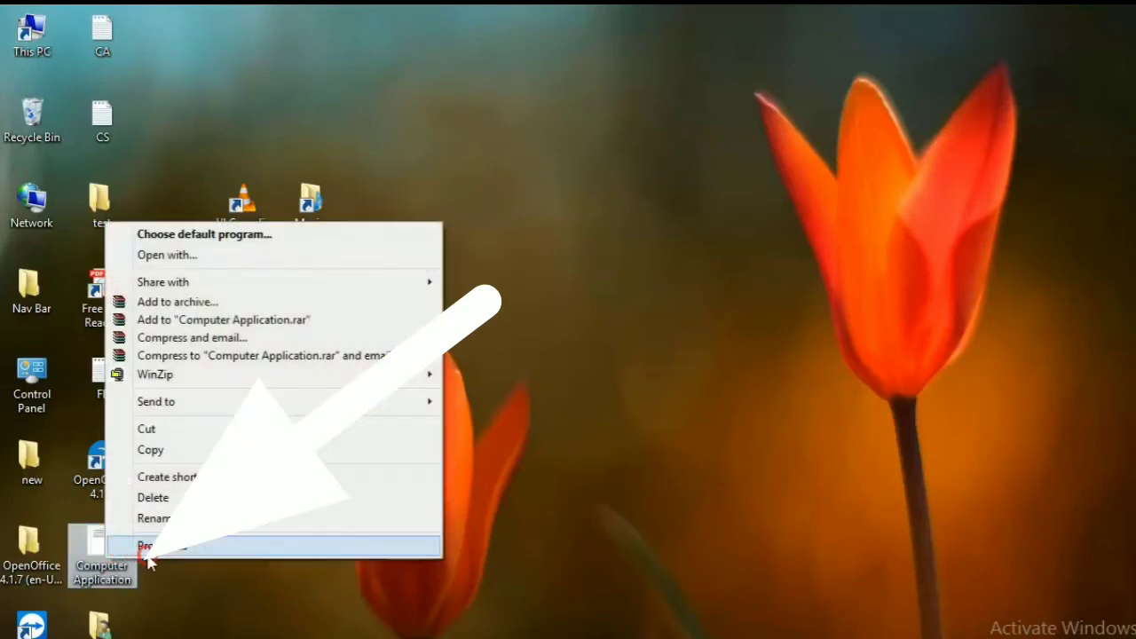
left_click(145, 551)
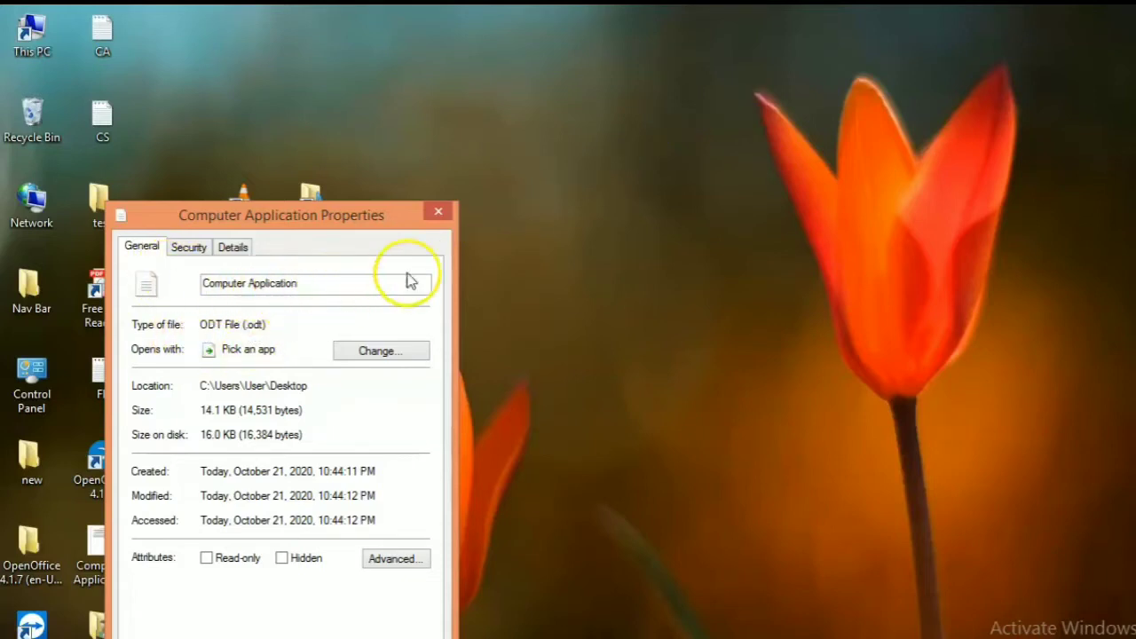
left_click(439, 212)
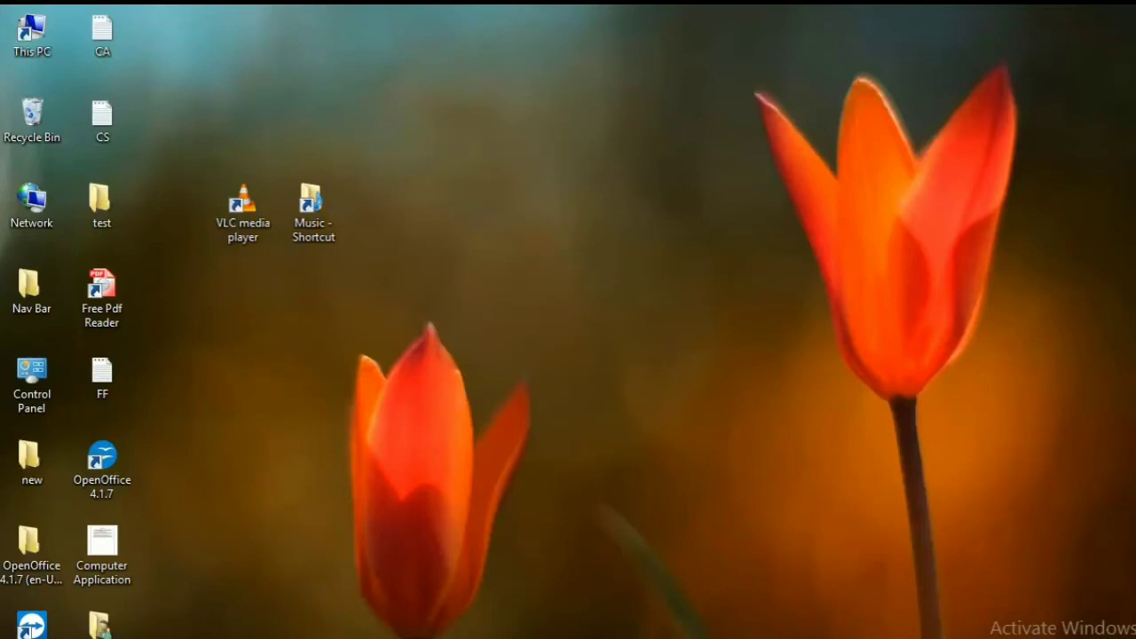
Restore the Computer Application document from the taskbar and choose File > Save As.
mouse_move(688, 632)
left_click(849, 600)
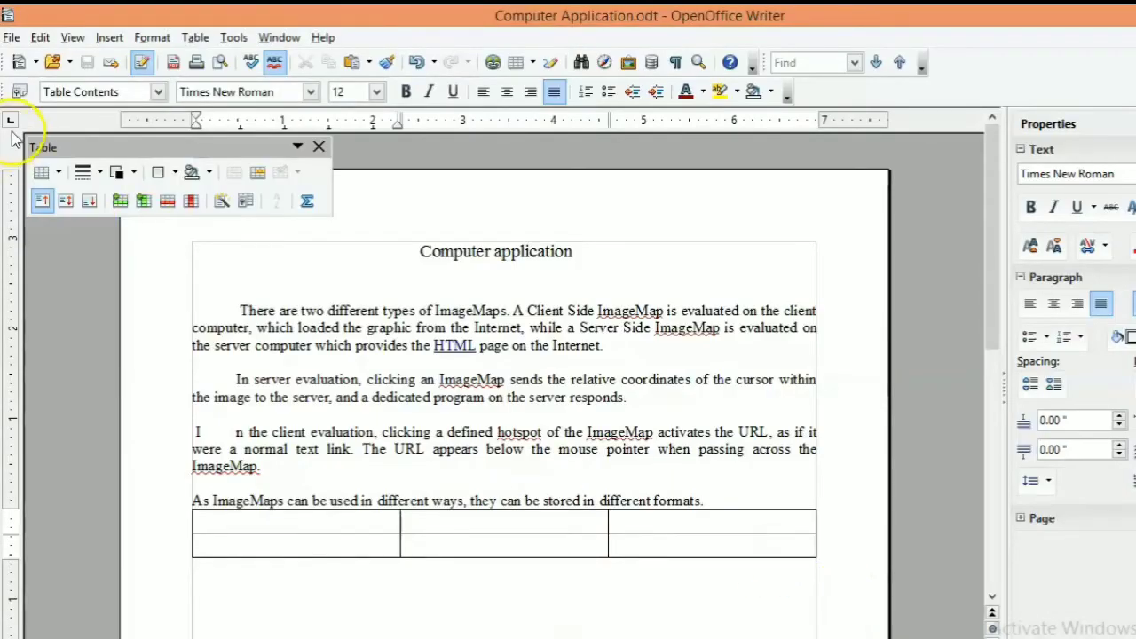
left_click(11, 37)
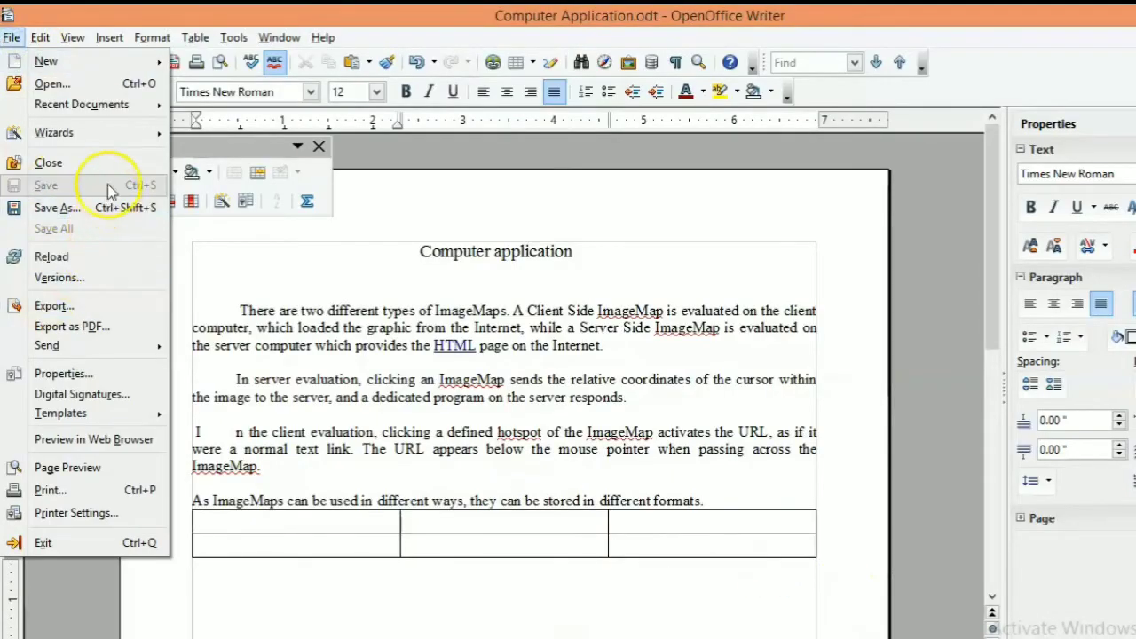
left_click(131, 207)
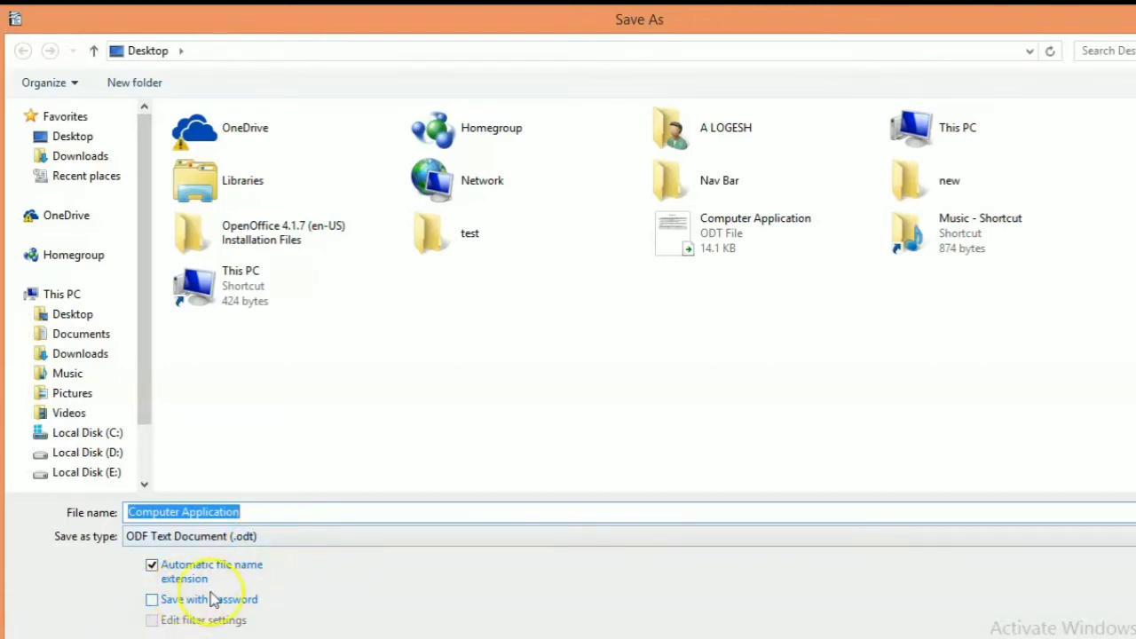
Turn on Save with password and rename the file to 'OPEN OFFICE WRITER'.
left_click(150, 600)
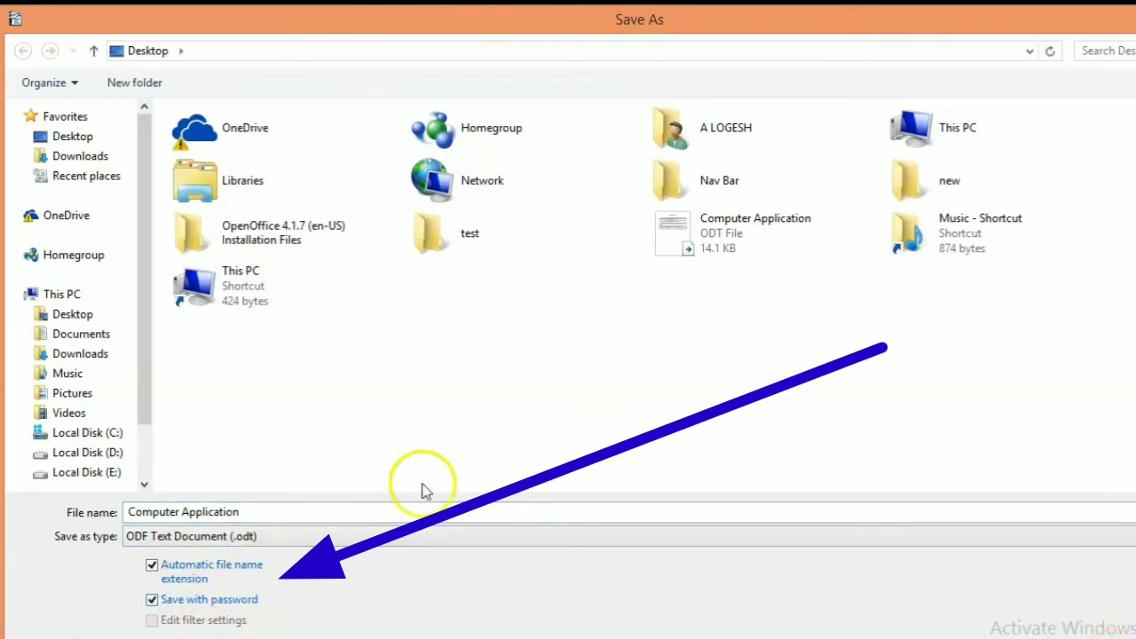
left_click(388, 506)
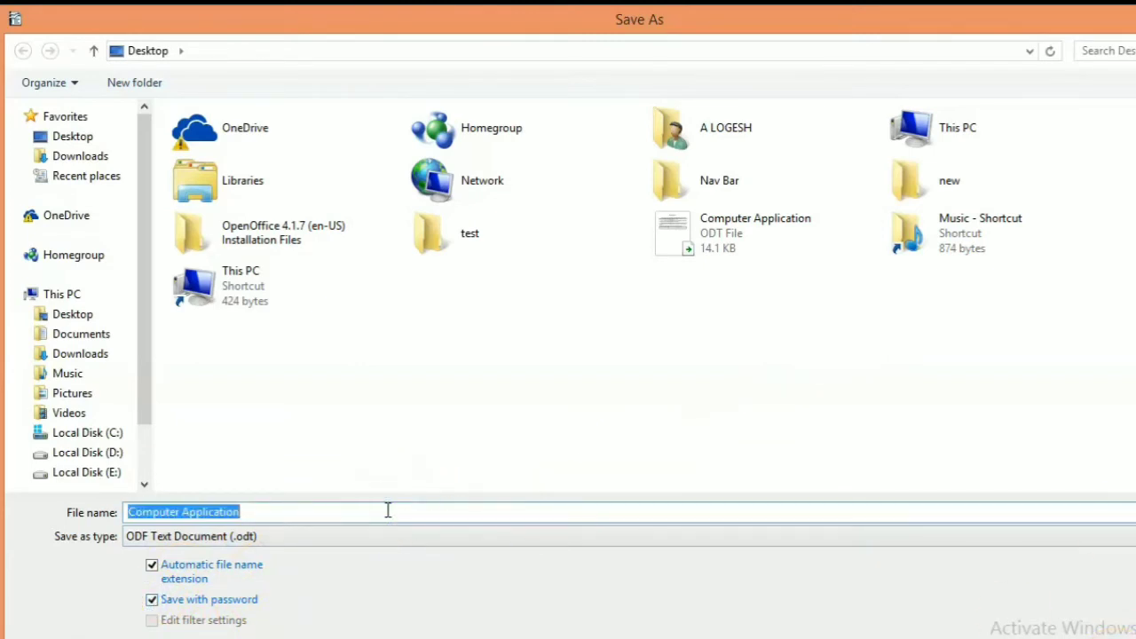
key("BackSpace")
type("OPEE")
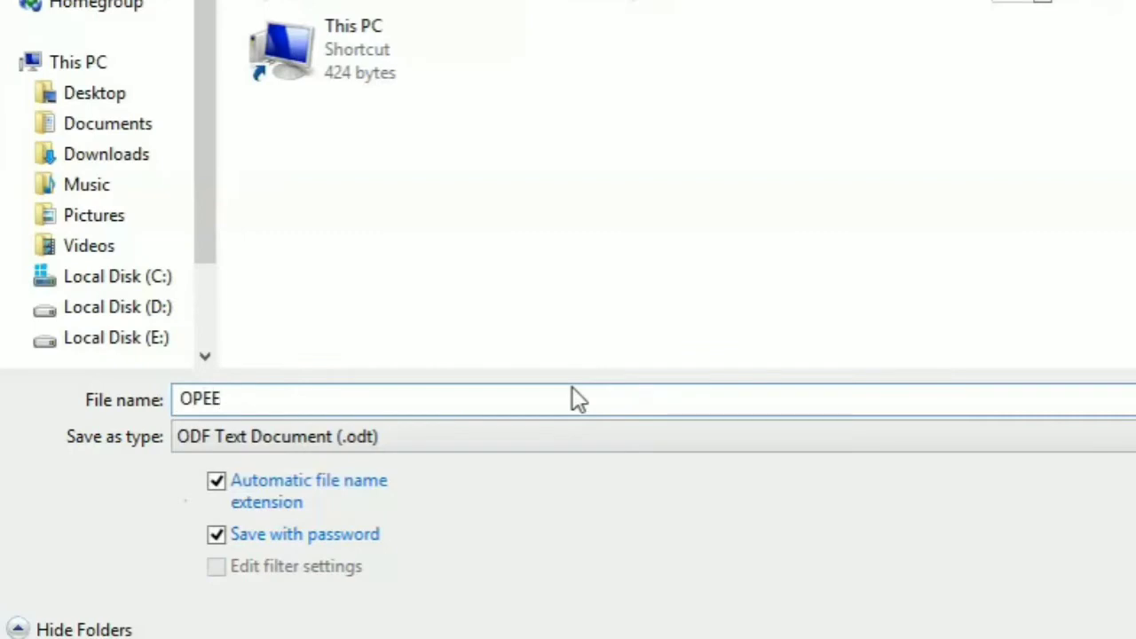
key("BackSpace")
type("N OFFIC")
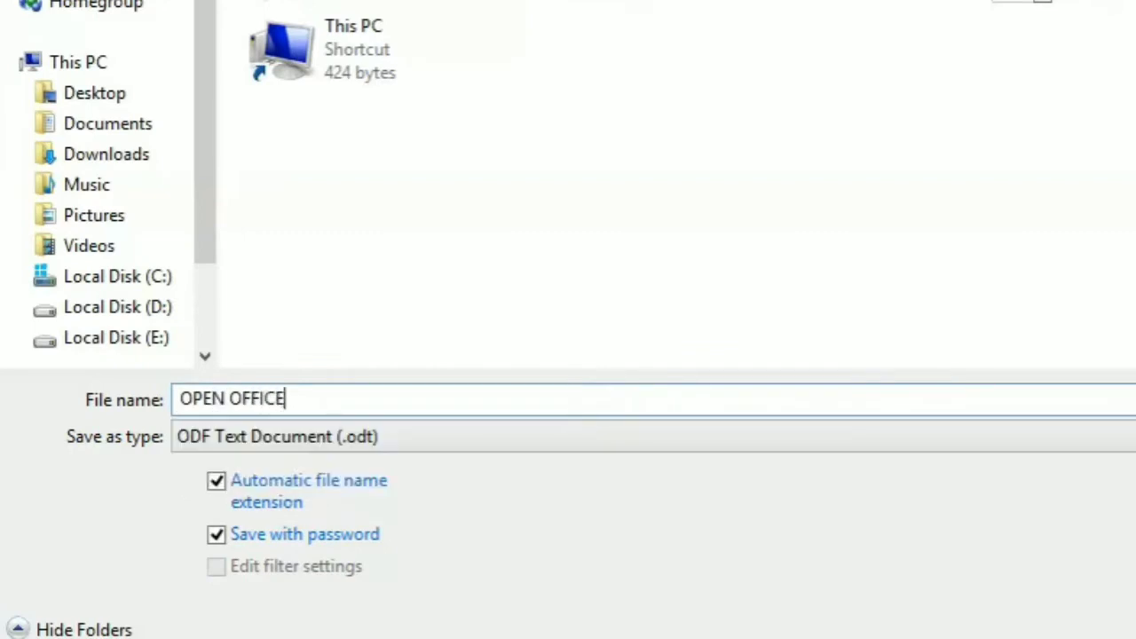
type("E WRITER")
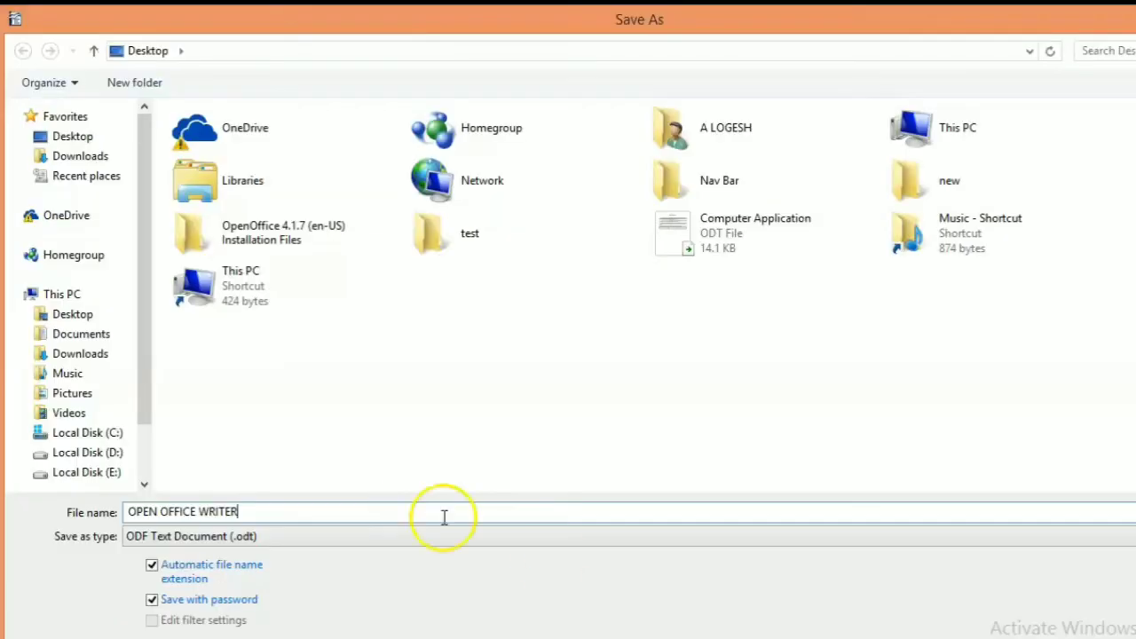
Keep password saving enabled, choose This PC > Desktop as the location, and save.
left_click(152, 601)
left_click(151, 601)
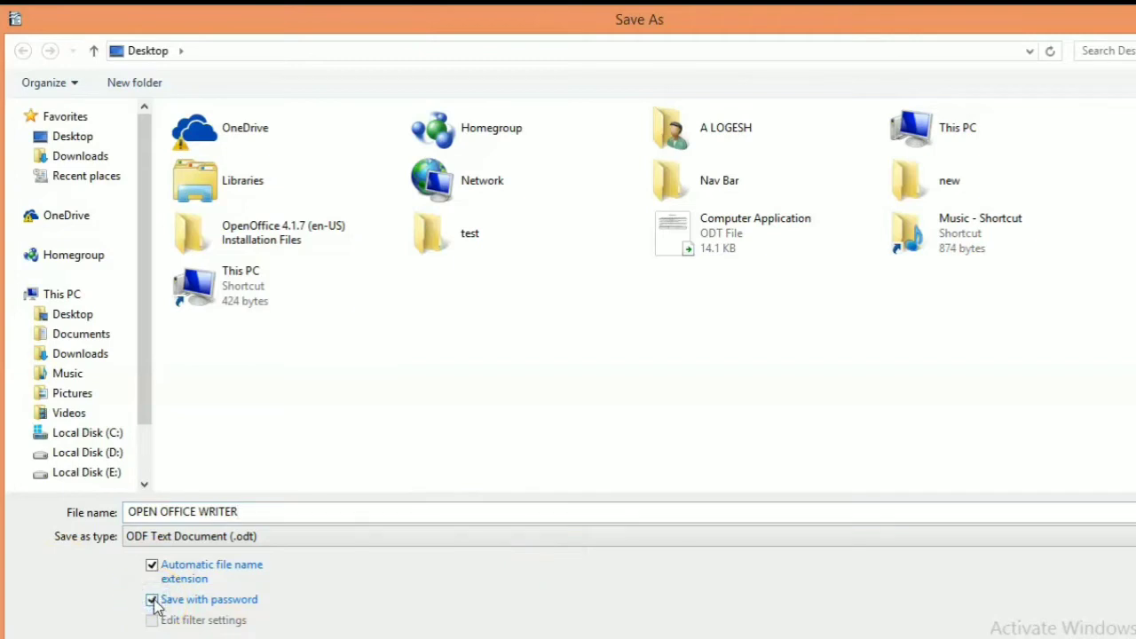
left_click(152, 601)
left_click(152, 601)
left_click(50, 294)
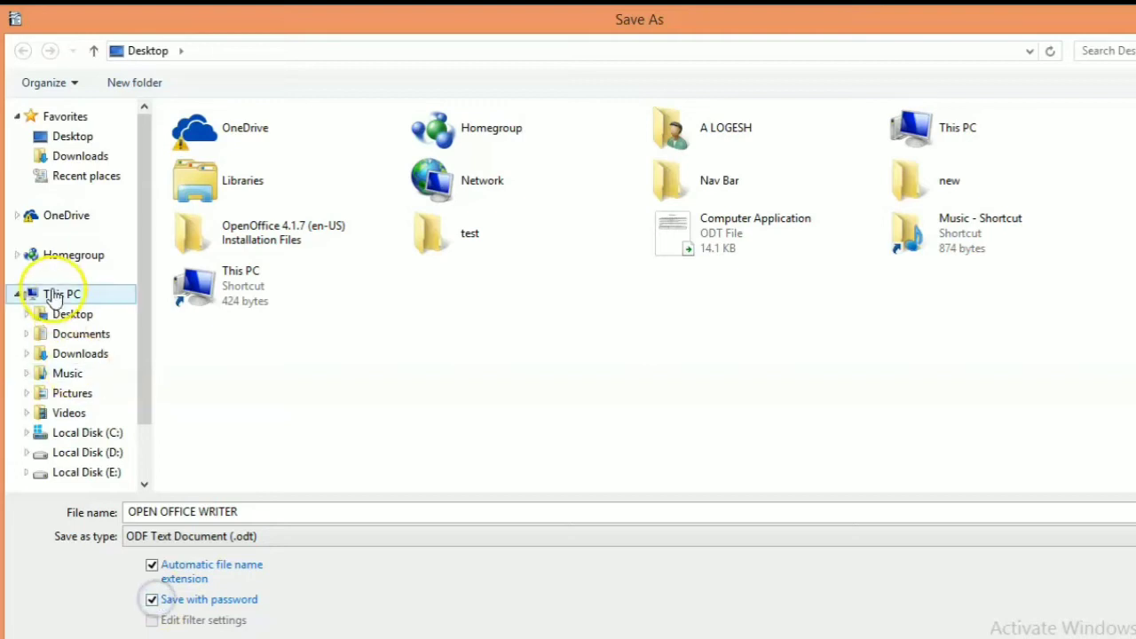
left_click(59, 314)
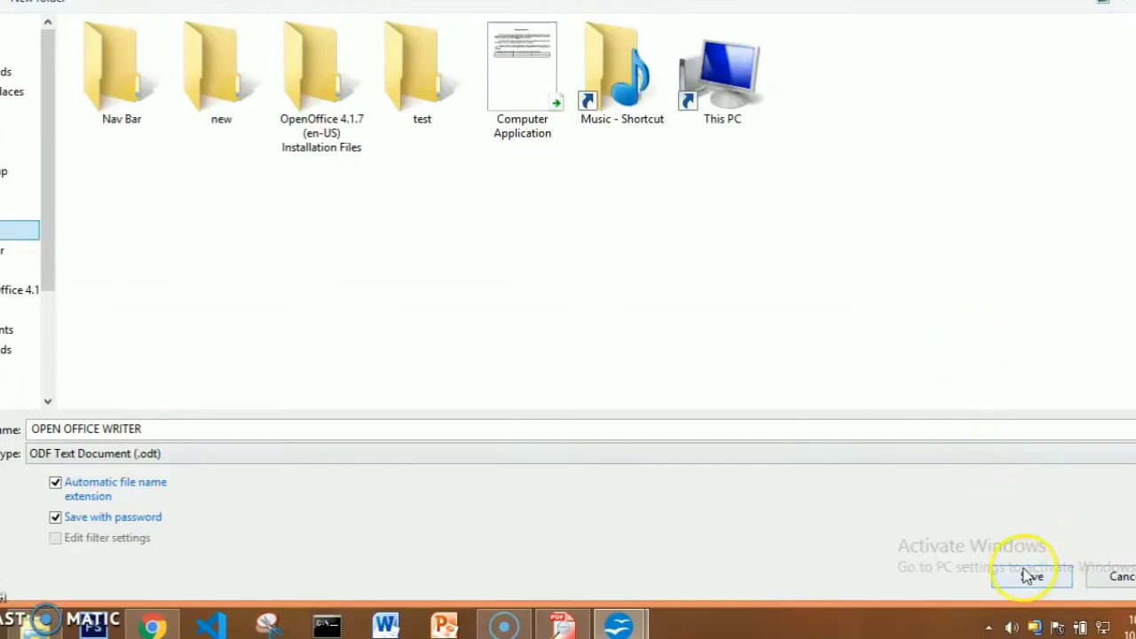
left_click(1029, 575)
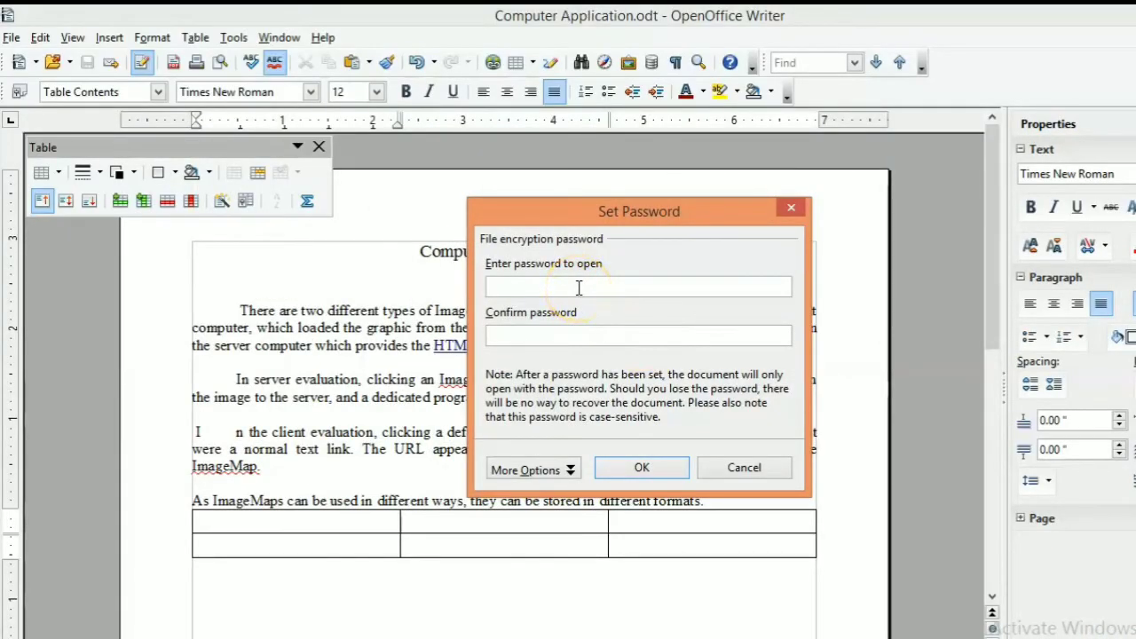
Enter the file password, retype it in Confirm password, and finish saving.
type("12")
type("3")
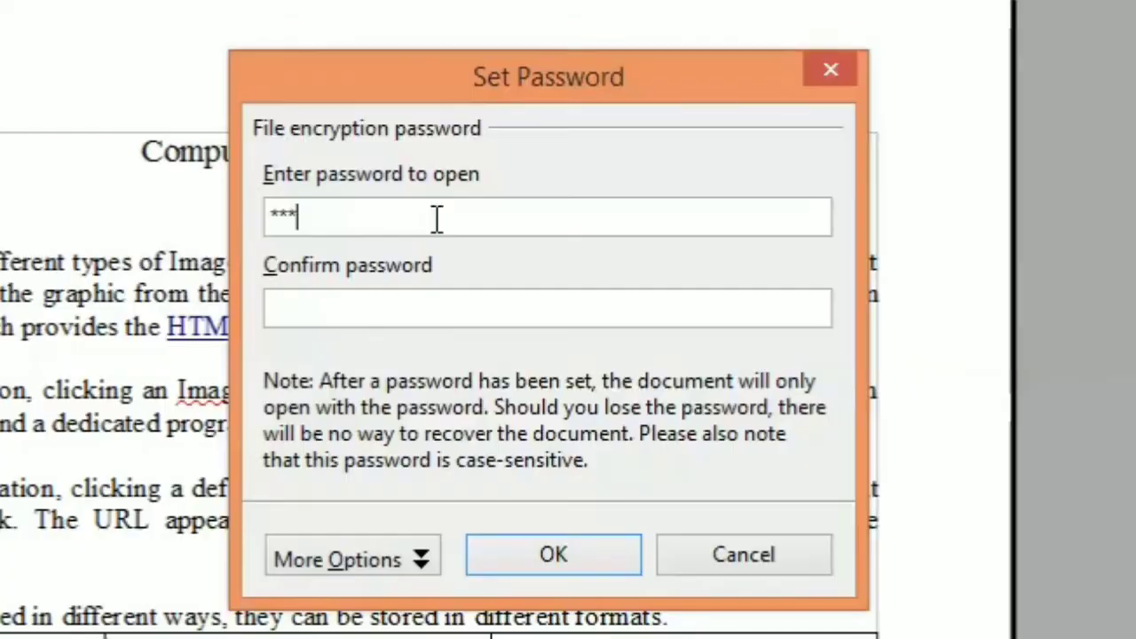
type("45")
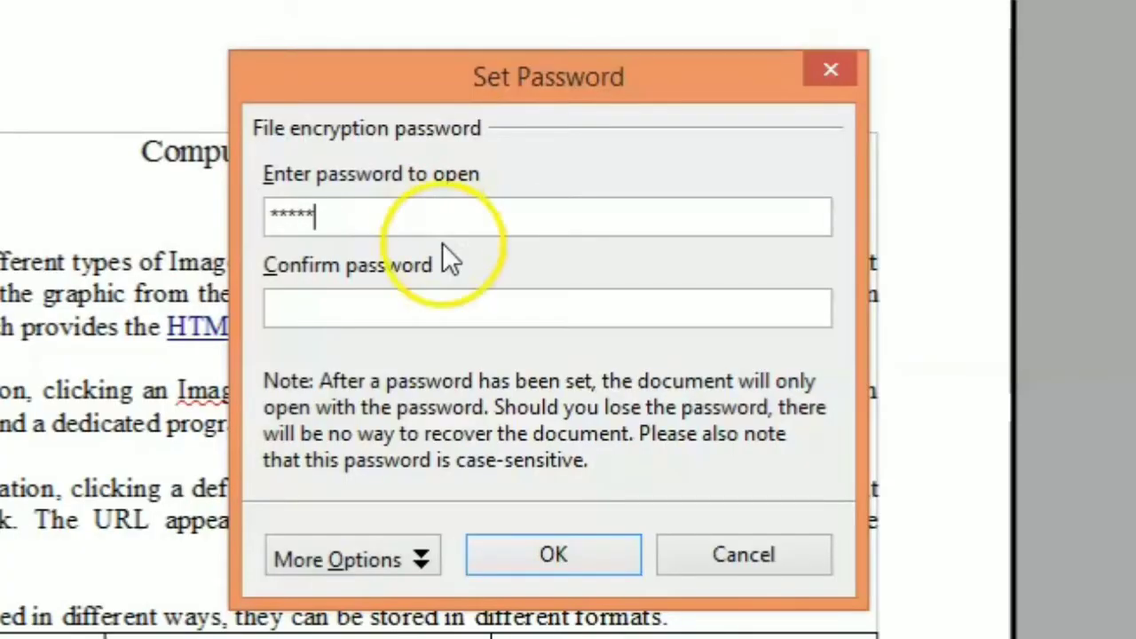
left_click(470, 311)
type("12")
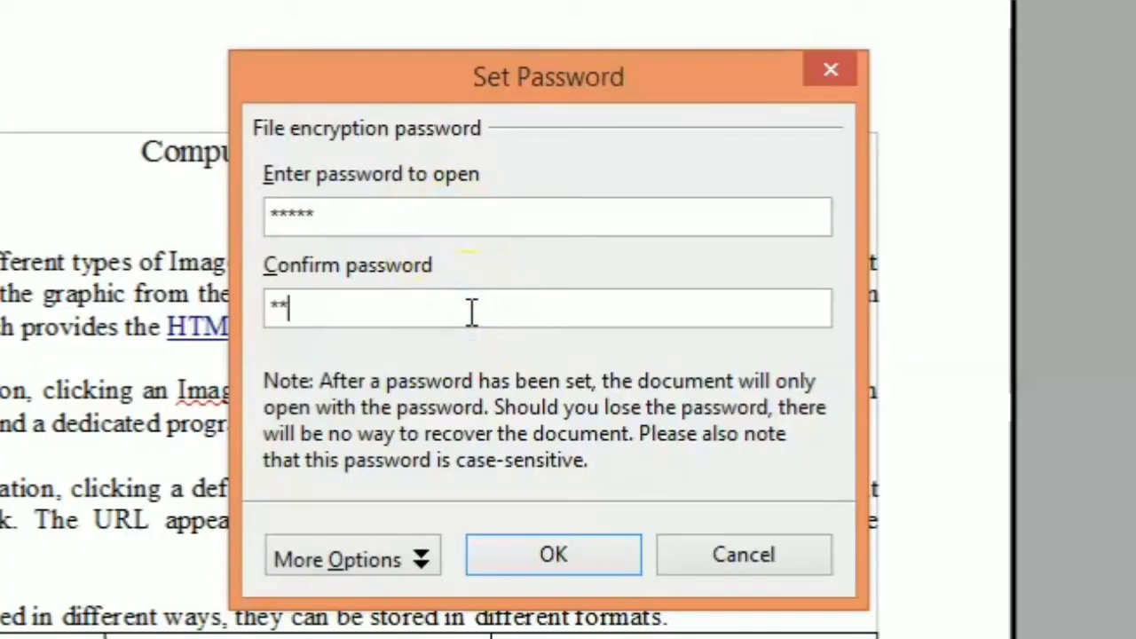
type("345")
left_click(552, 555)
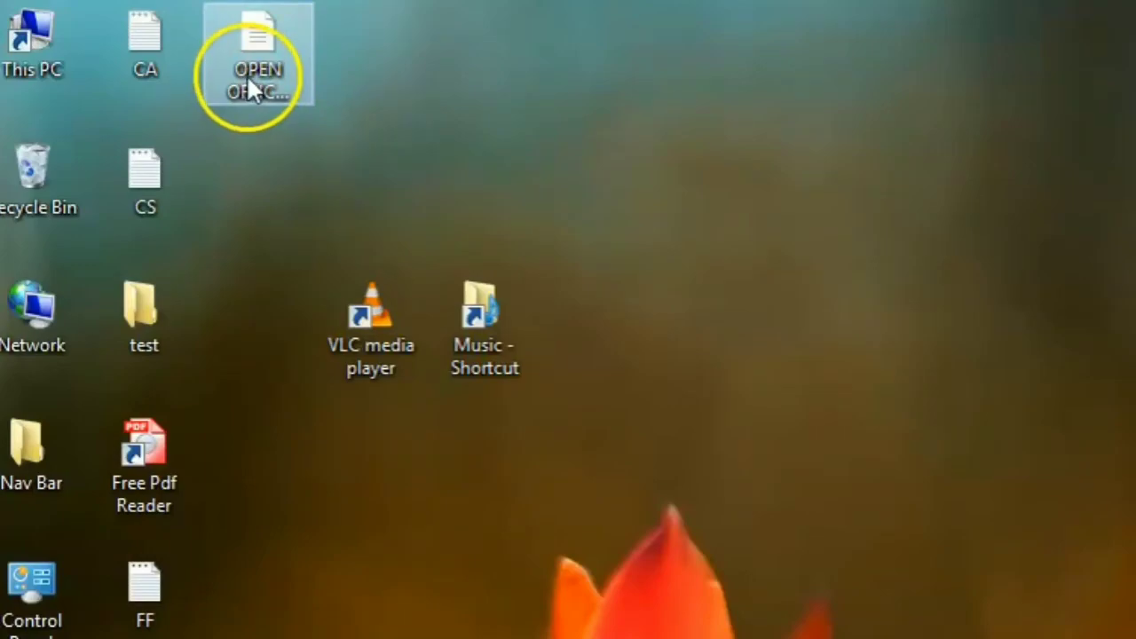
Dismiss the TeamViewer popup, open OPEN OFFICE WRITER from the desktop, and unlock it with its password.
left_click(248, 82)
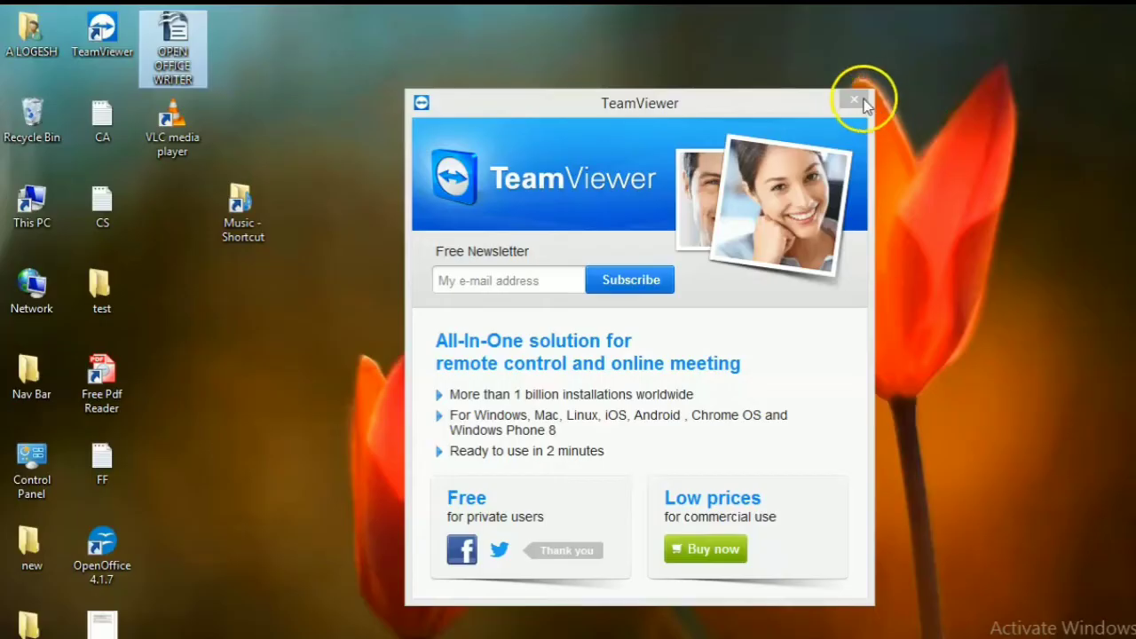
left_click(858, 100)
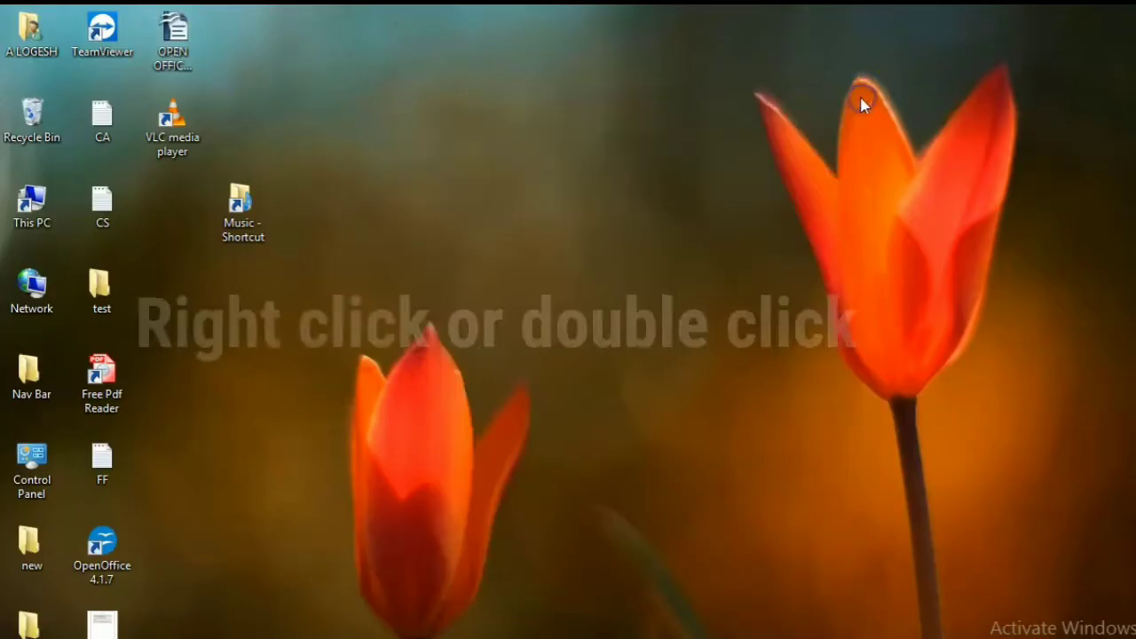
double_click(174, 53)
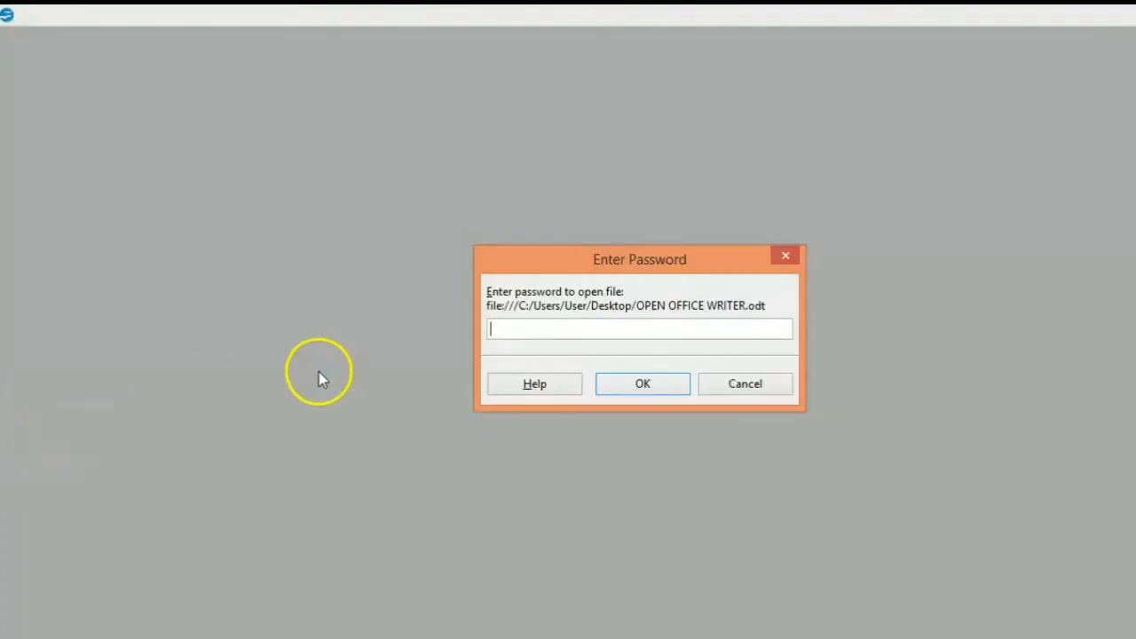
type("****")
left_click(635, 387)
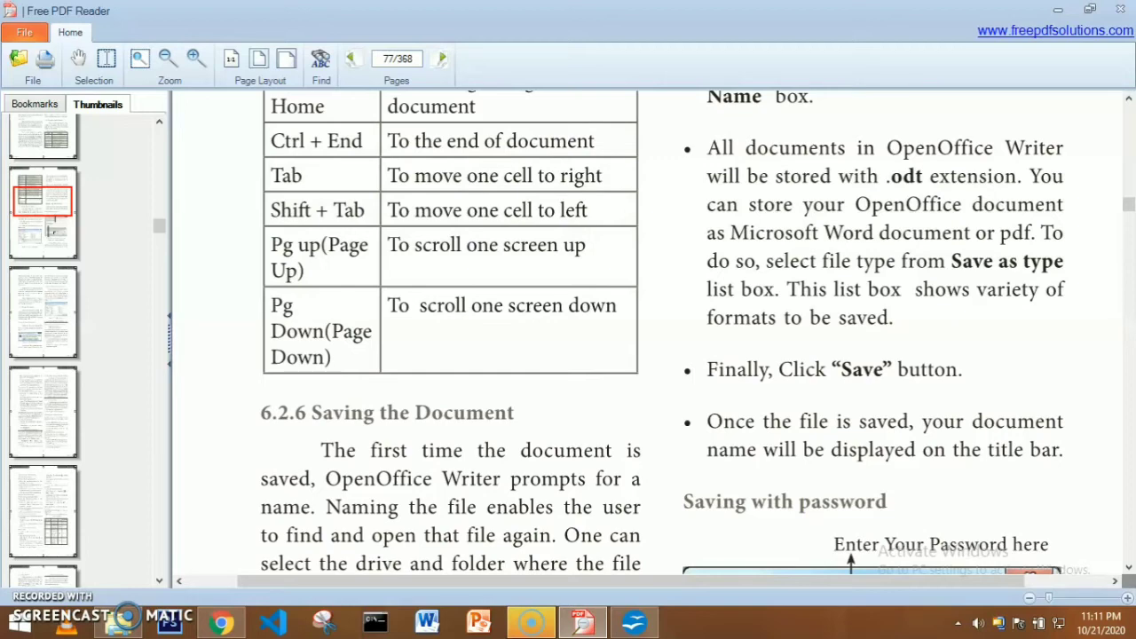
Pan the PDF page to show the Saving with password steps, Figure 6.14 and the Save As figure.
left_click_drag(479, 473, 393, 333)
left_click(398, 337)
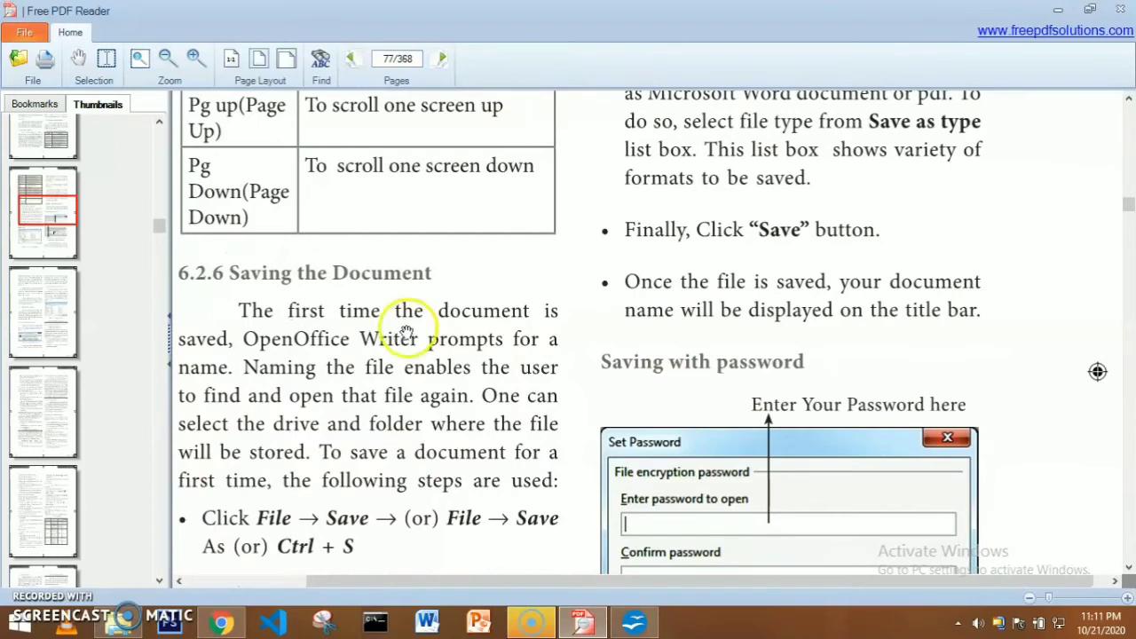
left_click(411, 296)
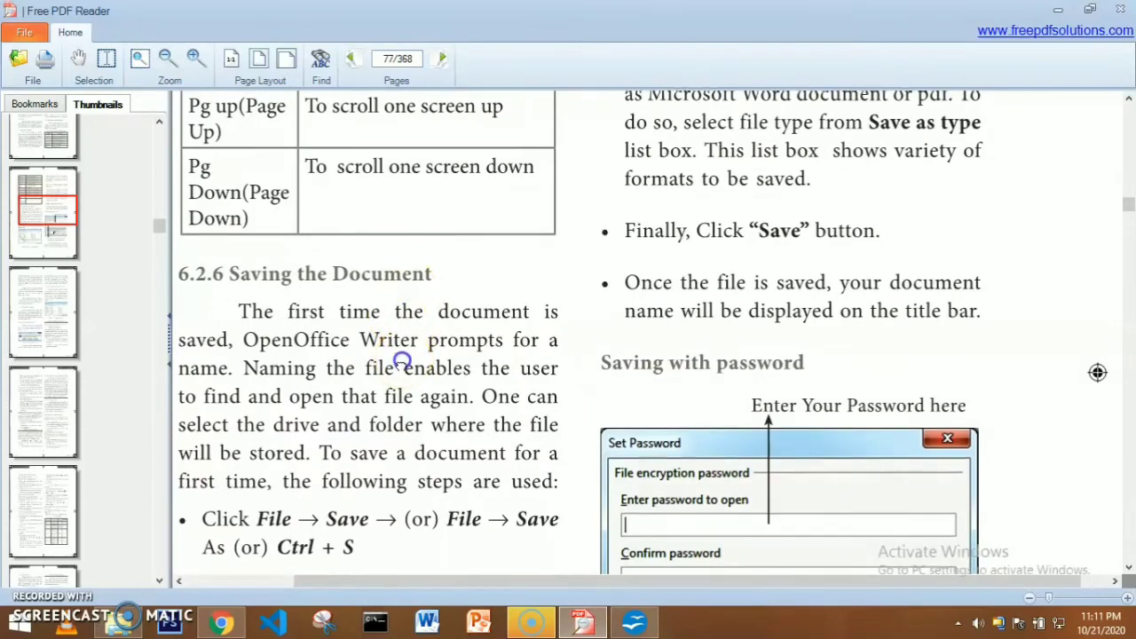
left_click_drag(401, 342, 477, 319)
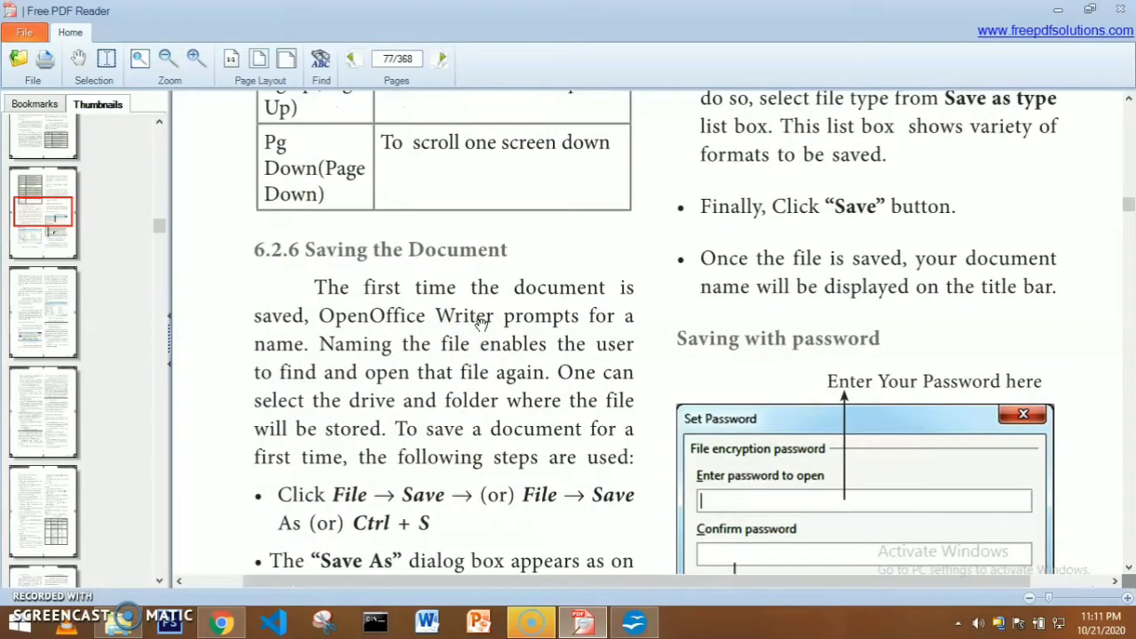
left_click(482, 323)
left_click(485, 322)
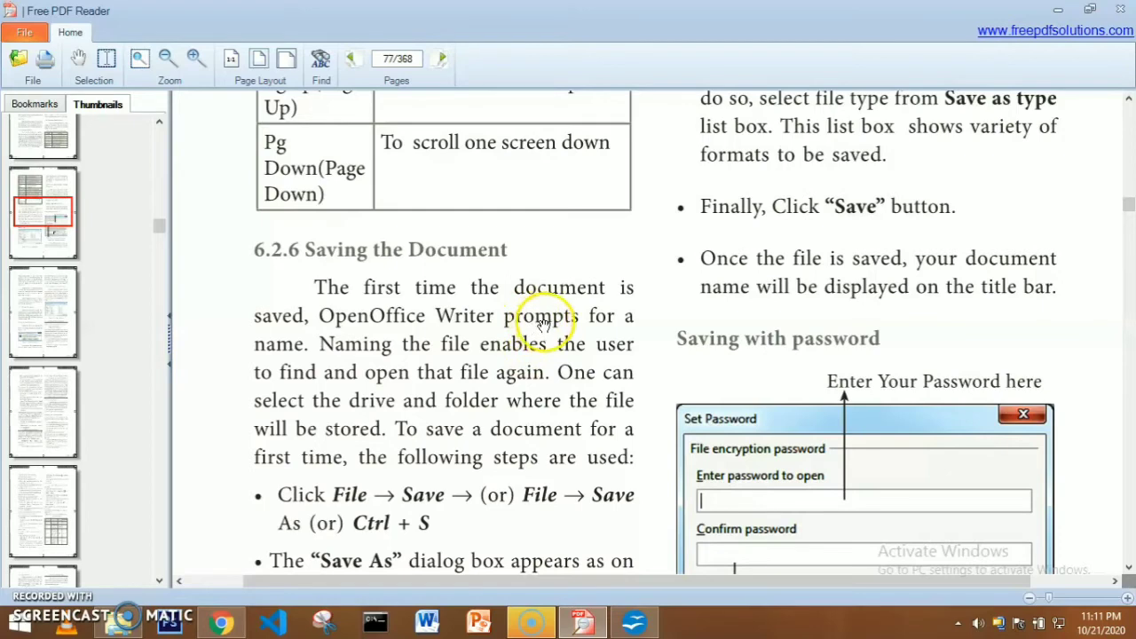
scroll(543, 453, "down", 1)
scroll(543, 452, "down", 3)
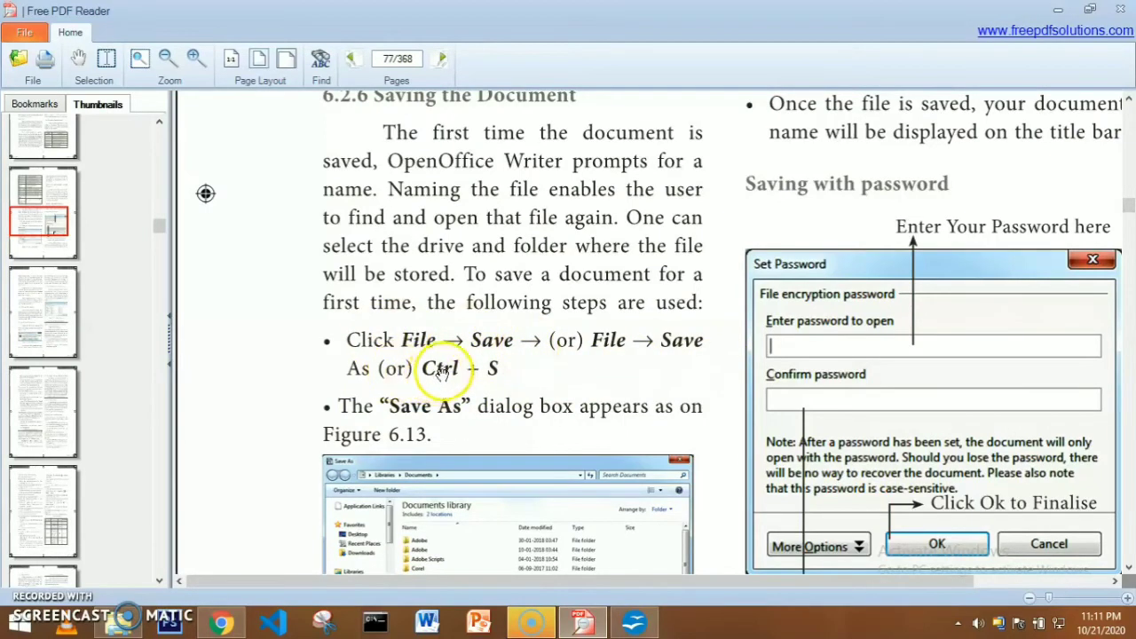
left_click_drag(553, 431, 550, 293)
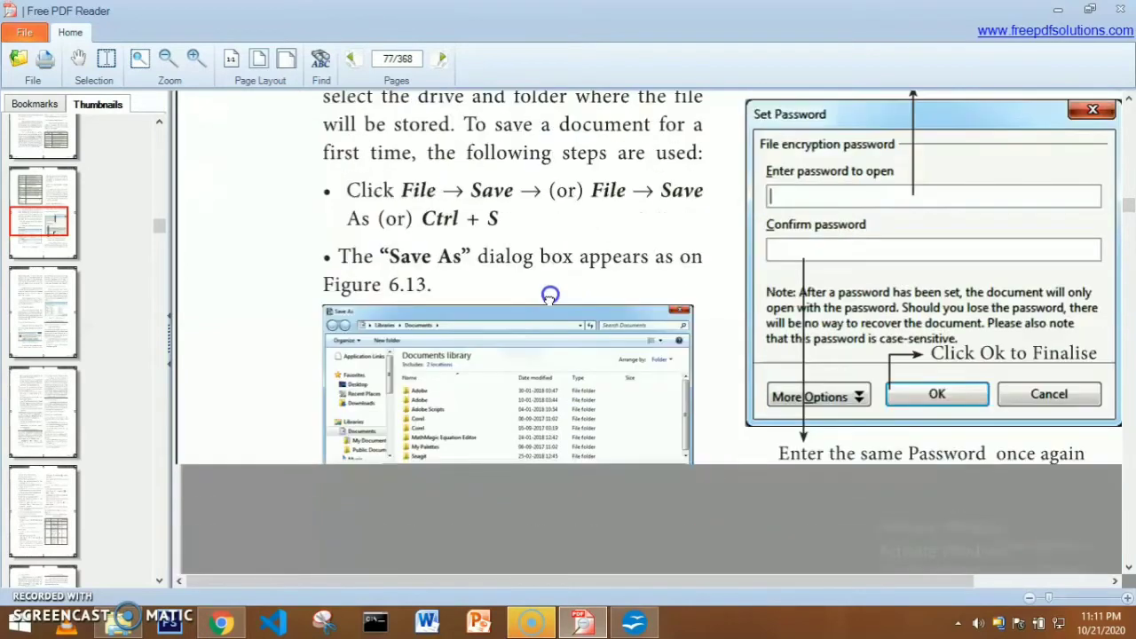